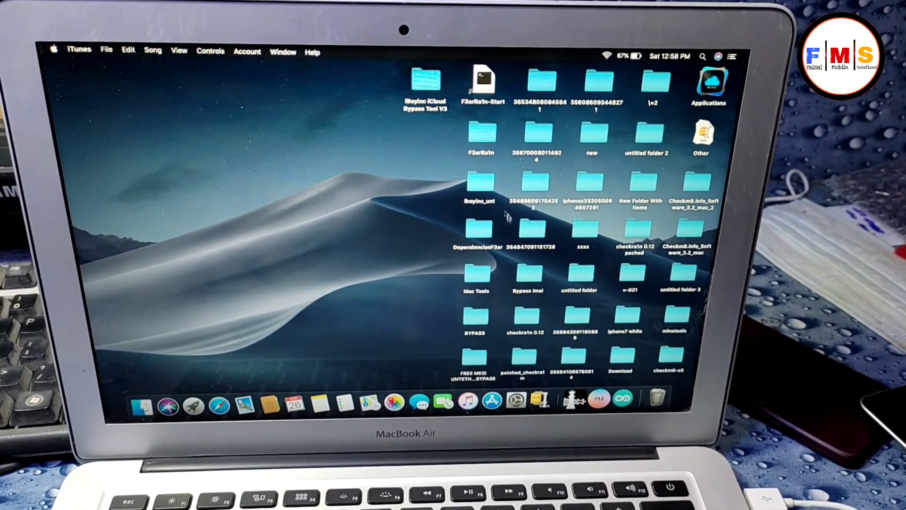
Find Terminal in Launchpad and launch it to open a new shell window.
{"action": "left_click", "coordinate": [194, 403]}
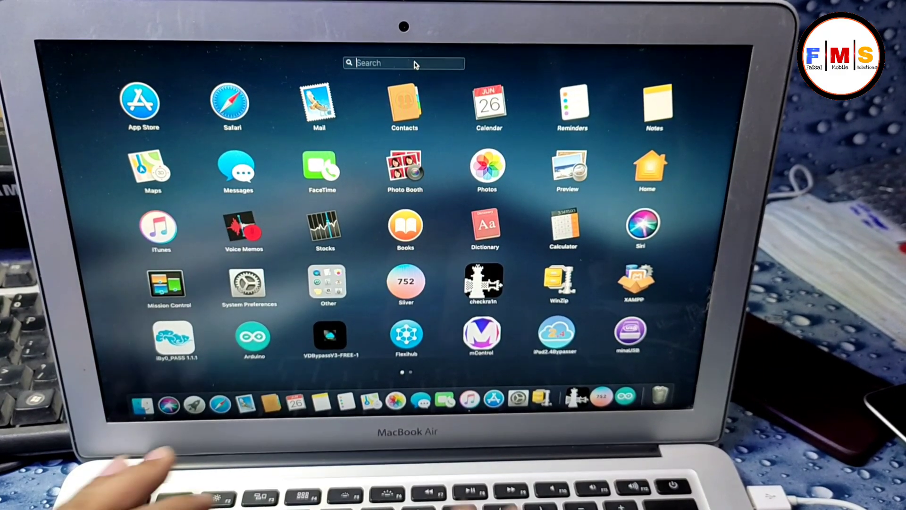
{"action": "type", "text": "termina"}
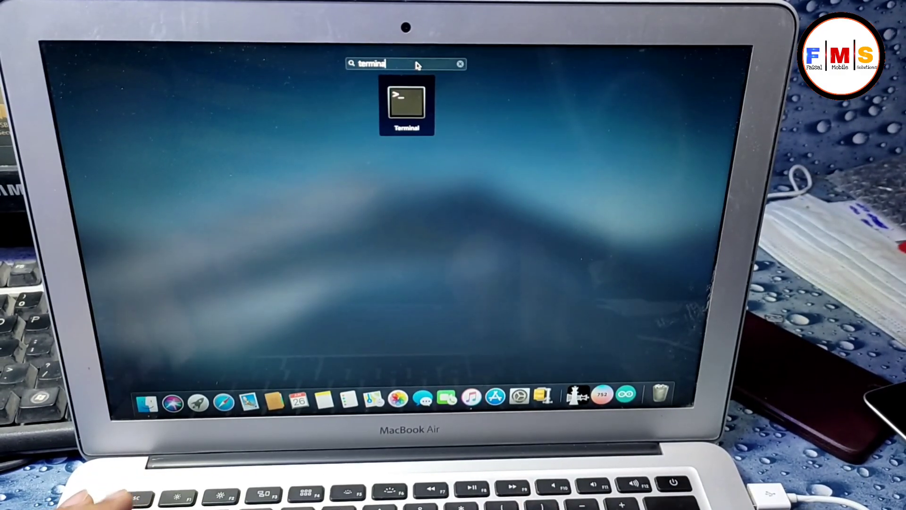
{"action": "left_click", "coordinate": [408, 106]}
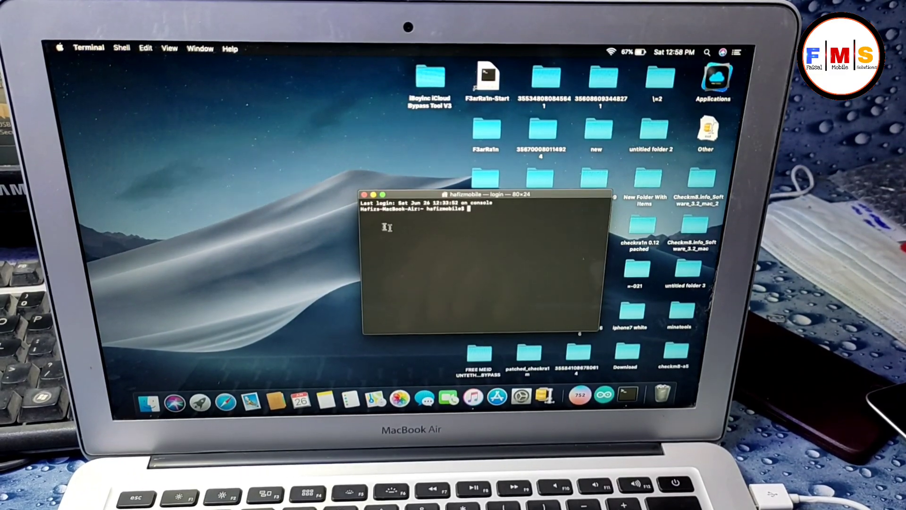
Move the Terminal window aside and run 'sudo killall usbd', fixing a typo.
{"action": "left_click_drag", "start_coordinate": [501, 195], "coordinate": [454, 151]}
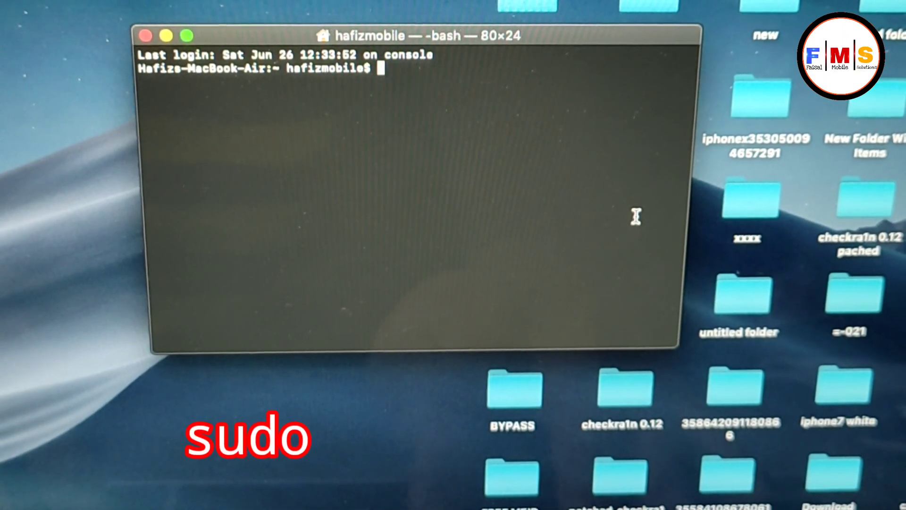
{"action": "type", "text": "sudo i"}
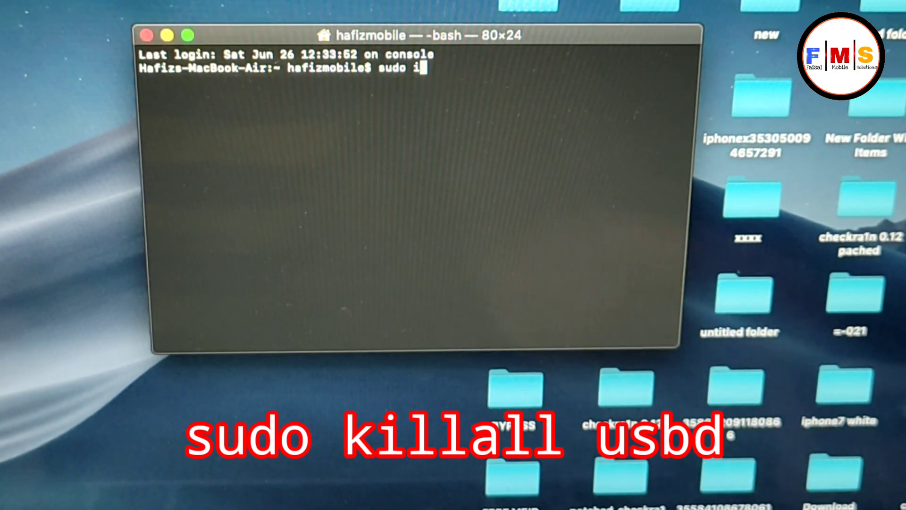
{"action": "key", "text": "BackSpace"}
{"action": "type", "text": "kill"}
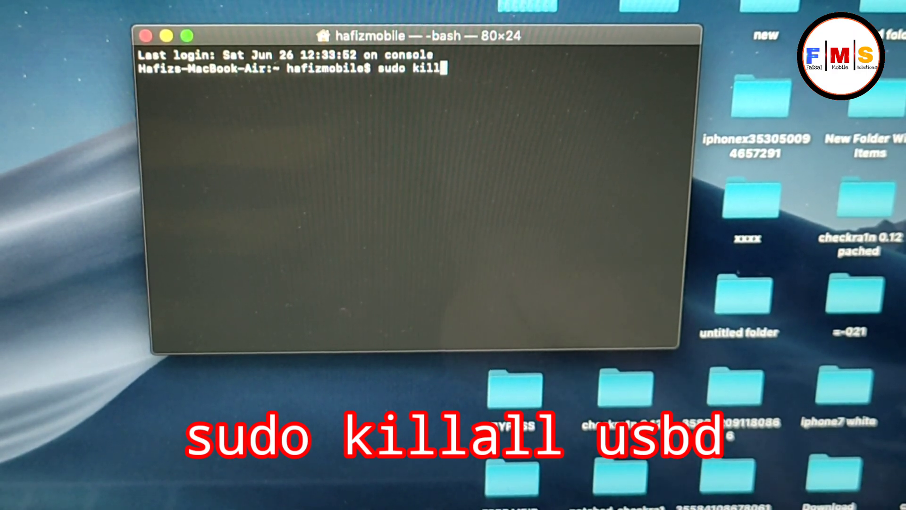
{"action": "type", "text": "all "}
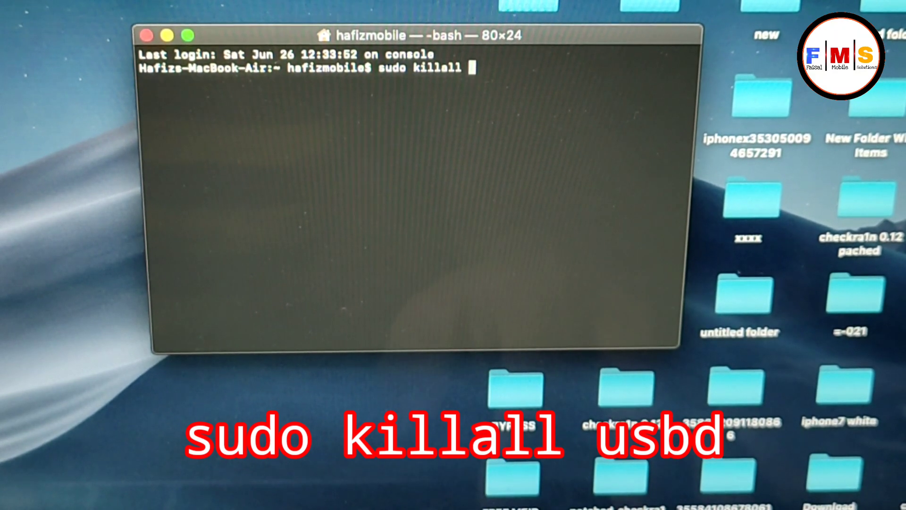
{"action": "type", "text": "usbd"}
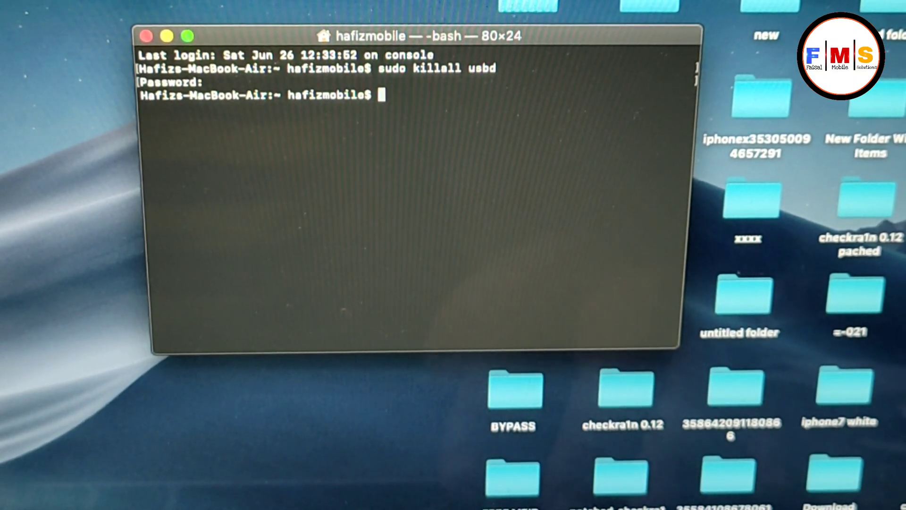
{"action": "type", "text": "sudo "}
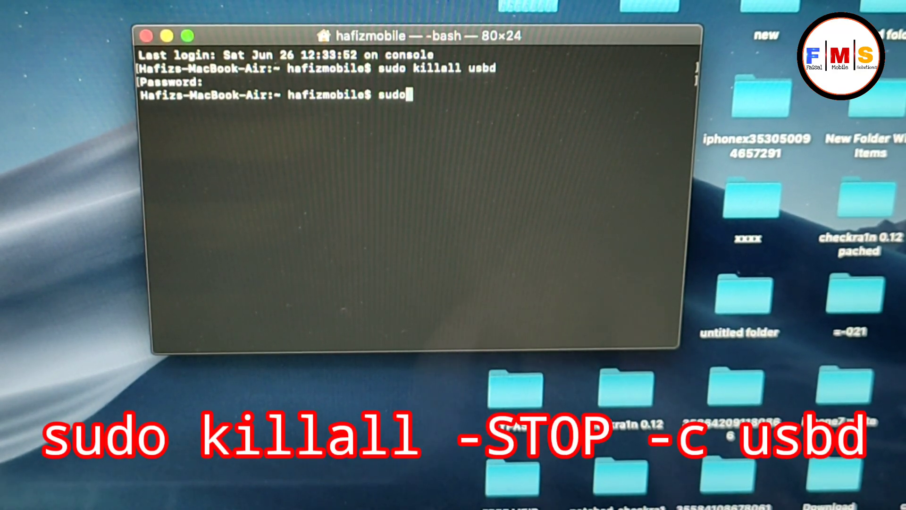
{"action": "type", "text": "kill"}
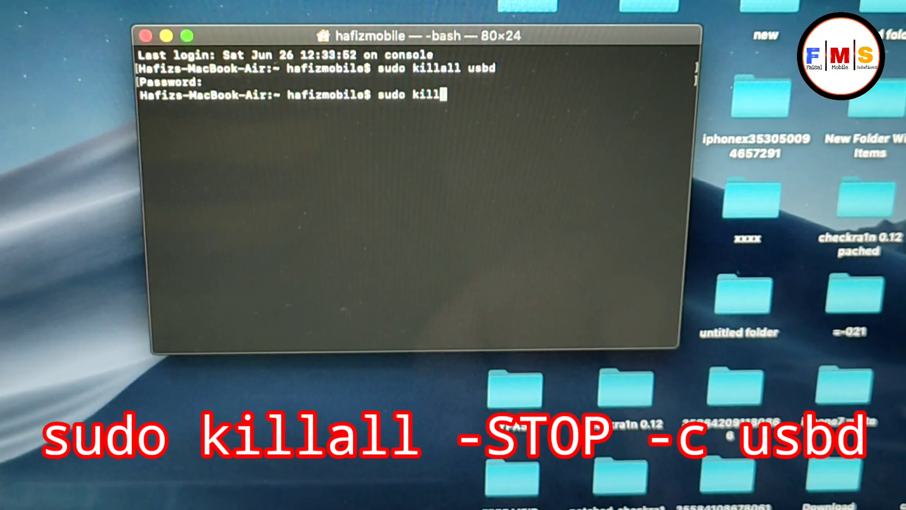
{"action": "type", "text": "all"}
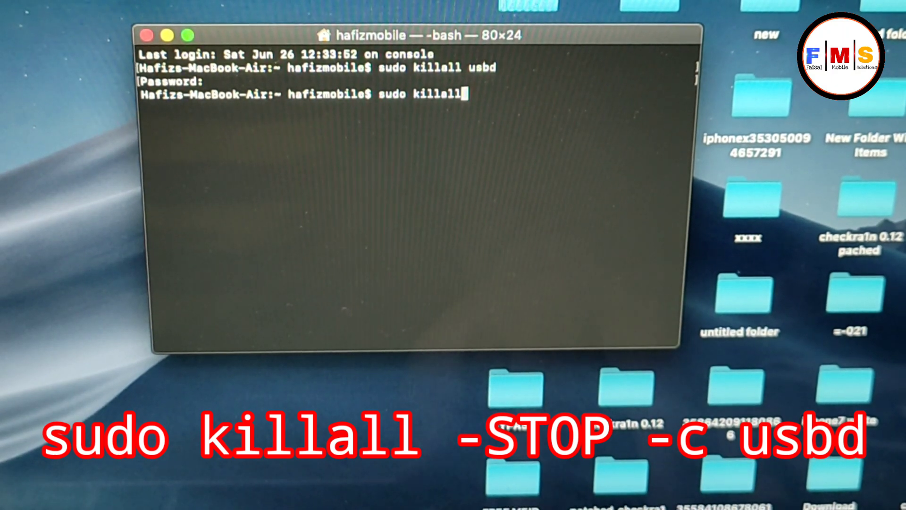
{"action": "type", "text": " -"}
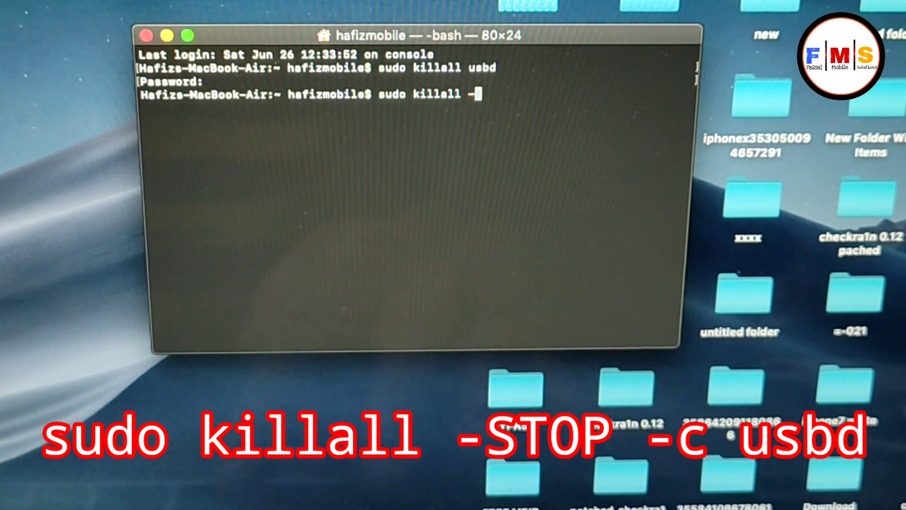
{"action": "type", "text": "S"}
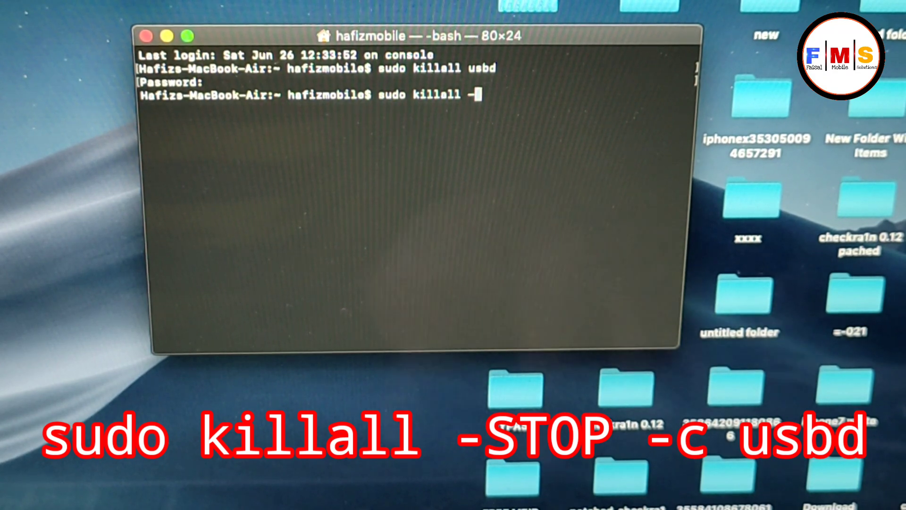
{"action": "type", "text": "STO"}
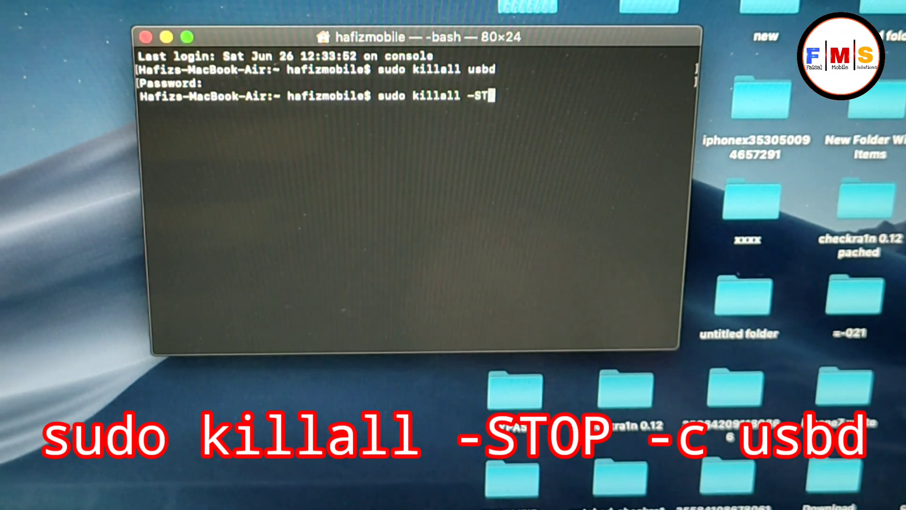
{"action": "type", "text": "P -"}
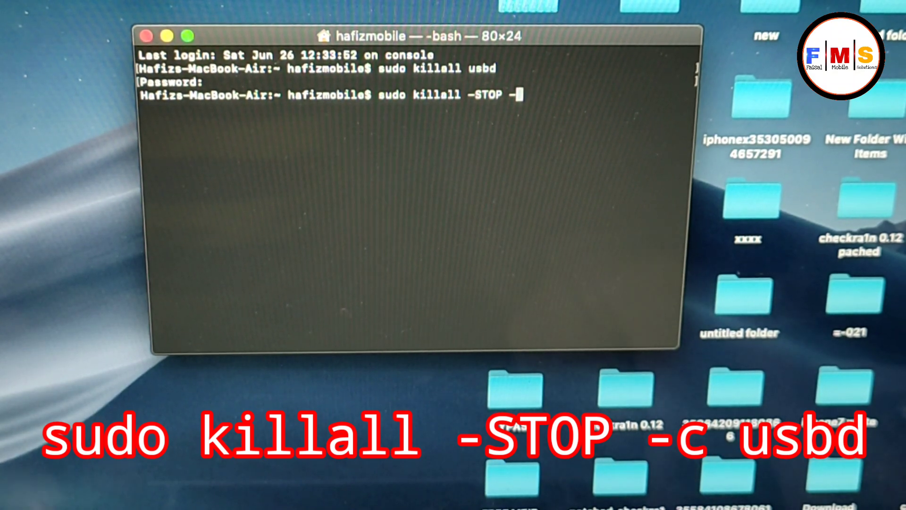
{"action": "type", "text": "c "}
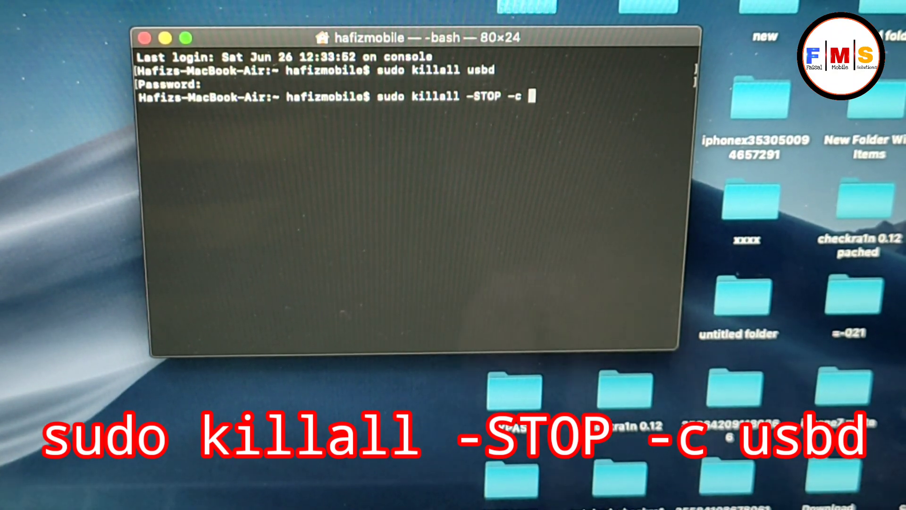
{"action": "type", "text": "us"}
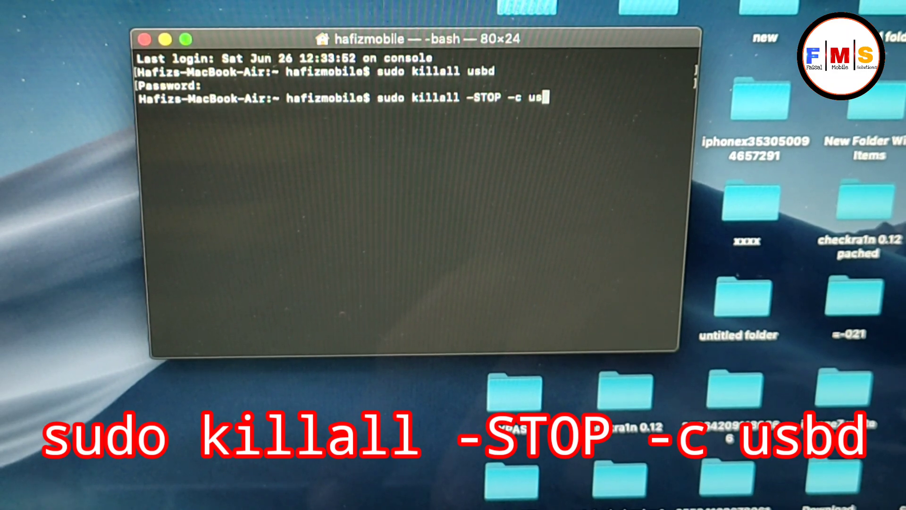
{"action": "type", "text": "bd"}
Run 'sudo killall -STOP -c usbd' at the prompt.
{"action": "key", "text": "Return"}
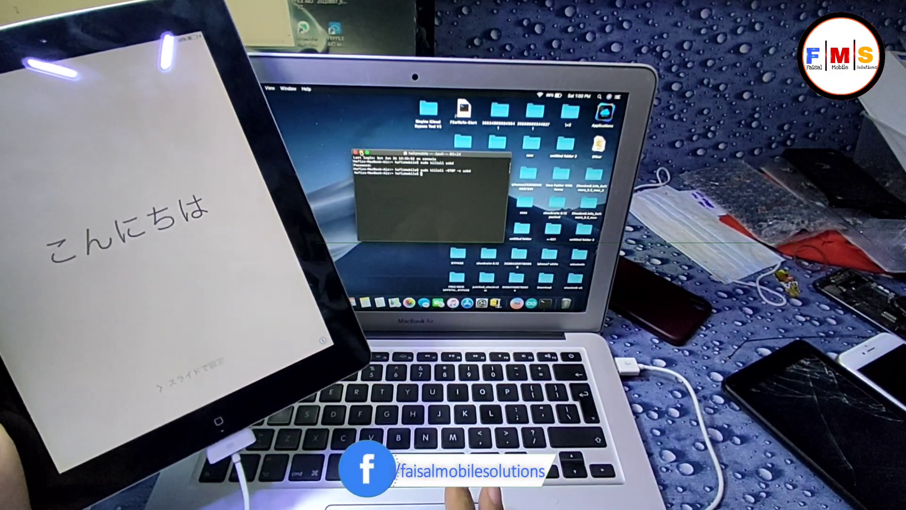
Open iTunes from the Dock to check for the cabled iPad.
{"action": "left_click", "coordinate": [355, 152]}
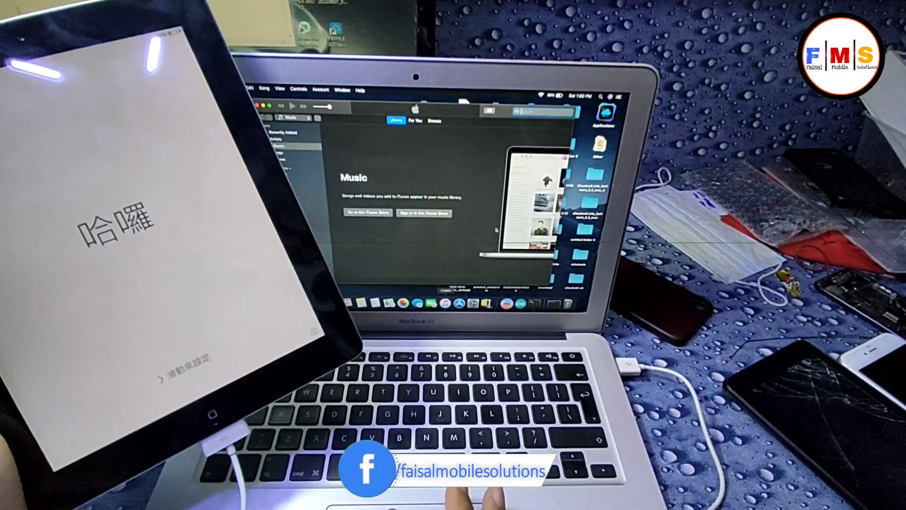